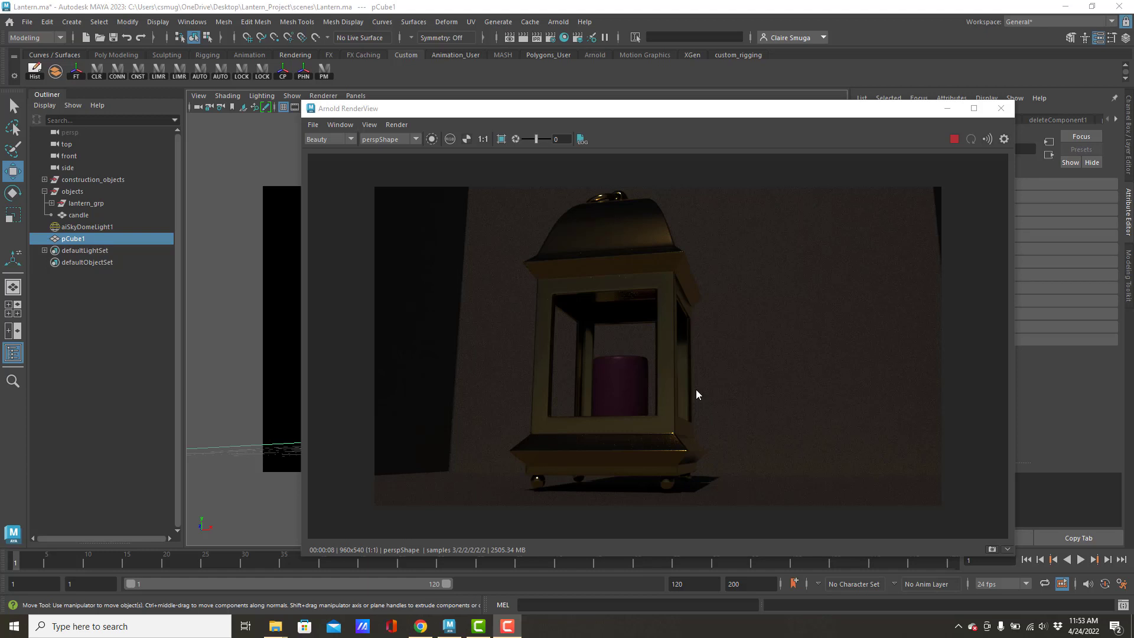
Show the Arnold menu's Lights submenu listing the Arnold light types
left_click(555, 22)
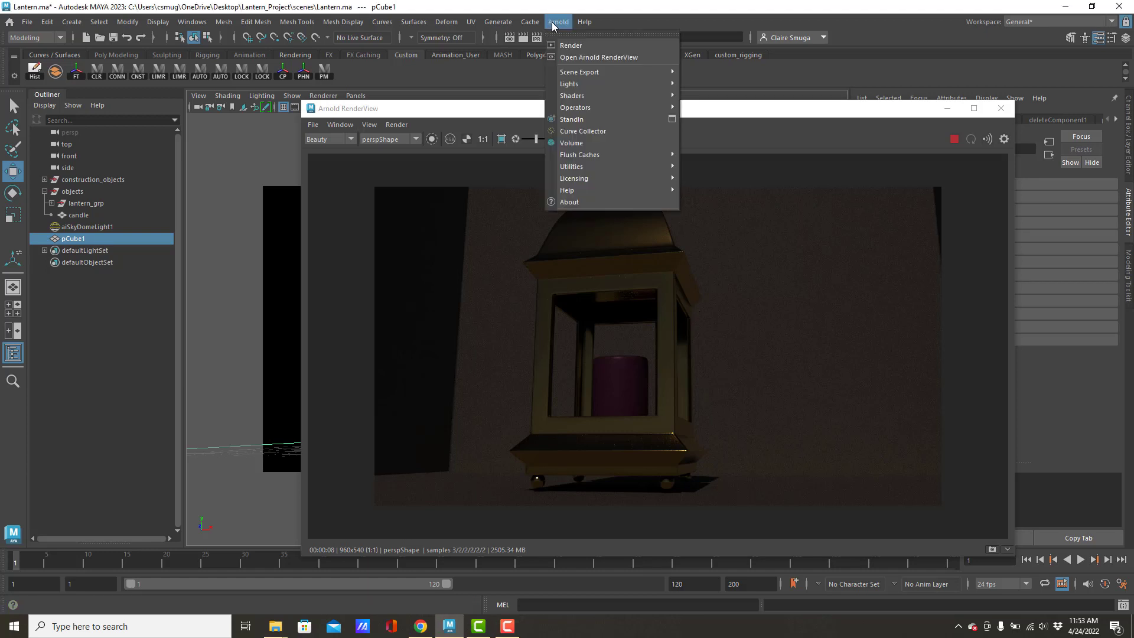
mouse_move(555, 84)
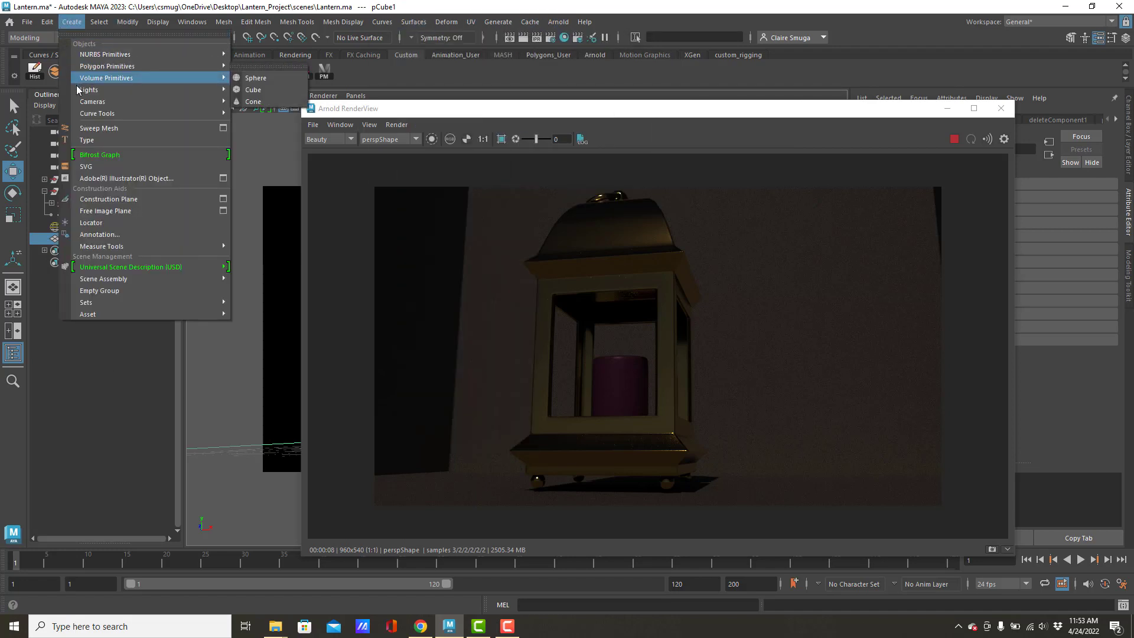
Create pointLight1 using Create > Lights > Point Light
mouse_move(78, 92)
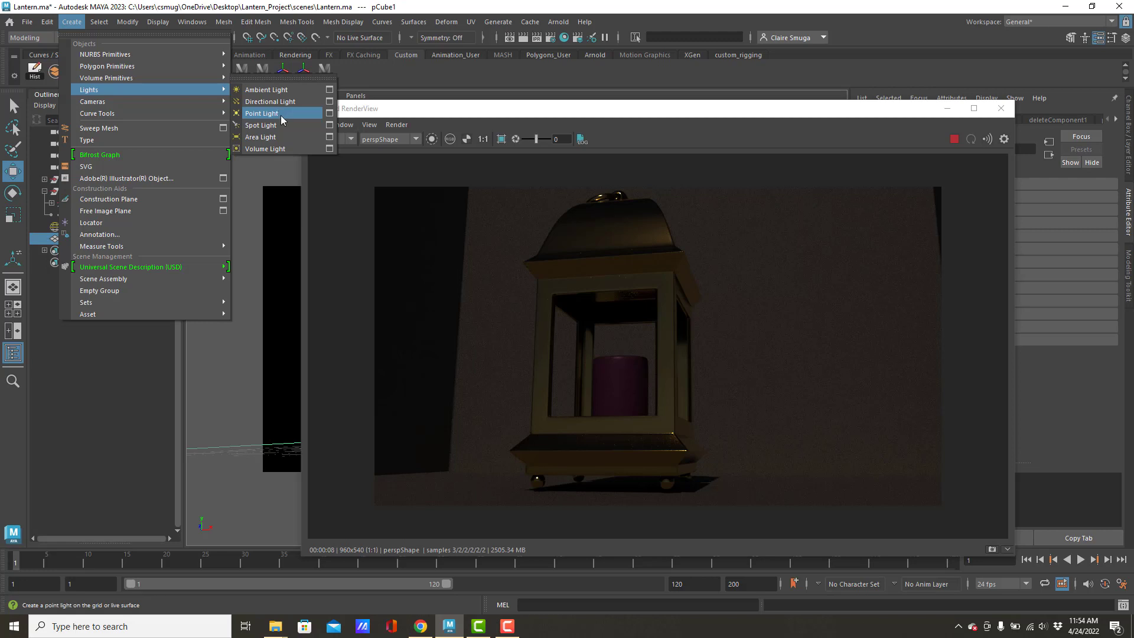
left_click(273, 115)
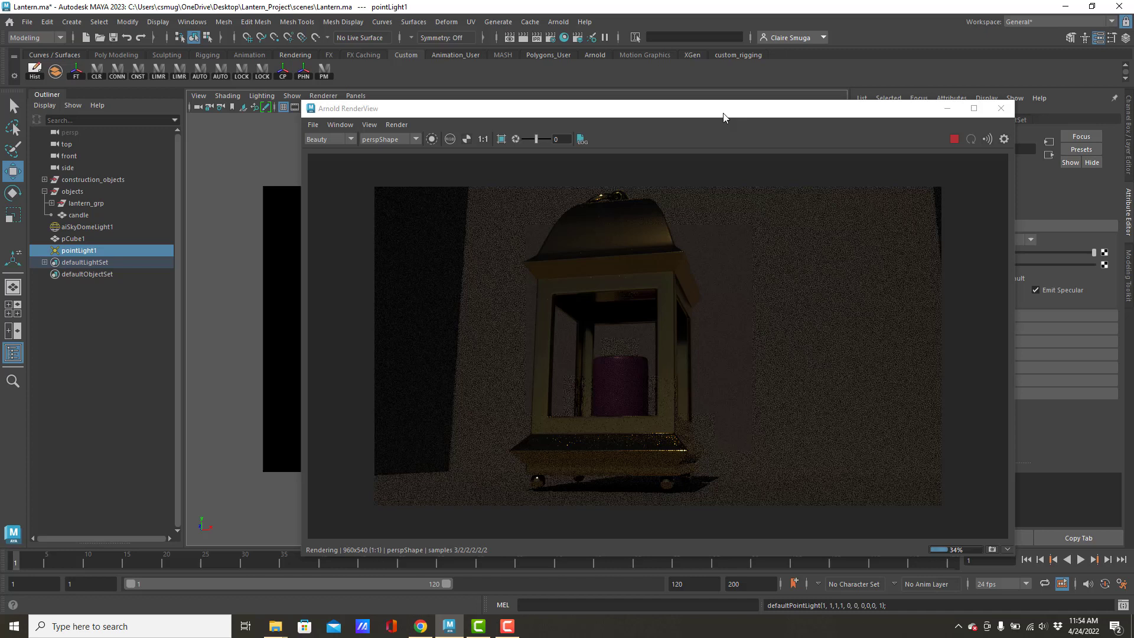
Raise pointLight1 to Y 4.356 above the candle and shift the RenderView left to reveal the Attribute Editor
left_click_drag(712, 115, 1005, 138)
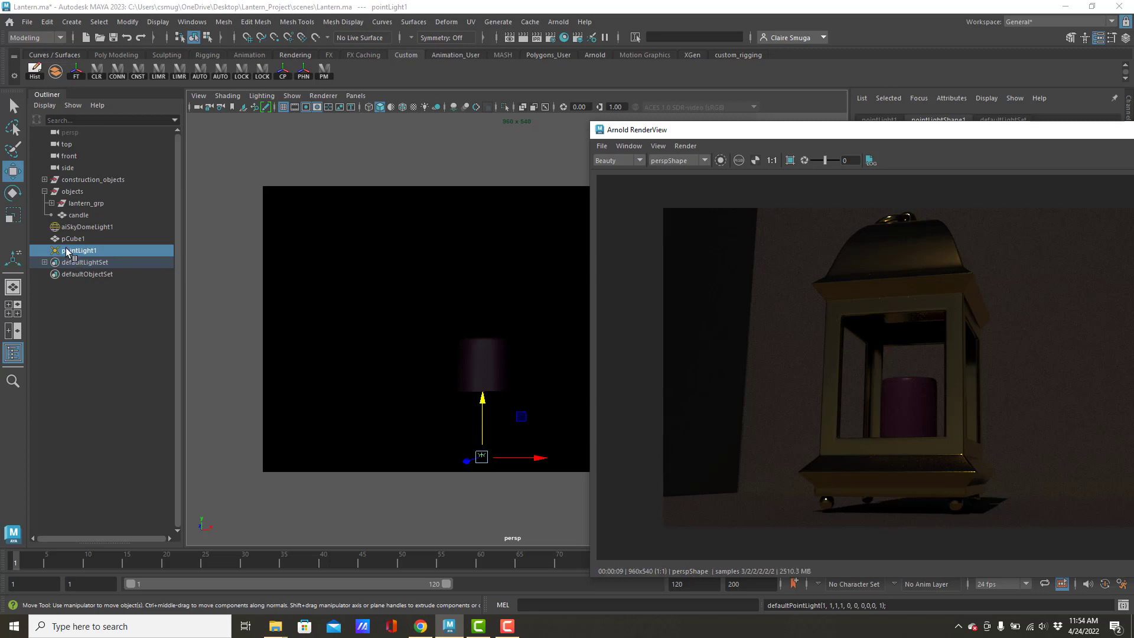
left_click_drag(483, 397, 474, 305)
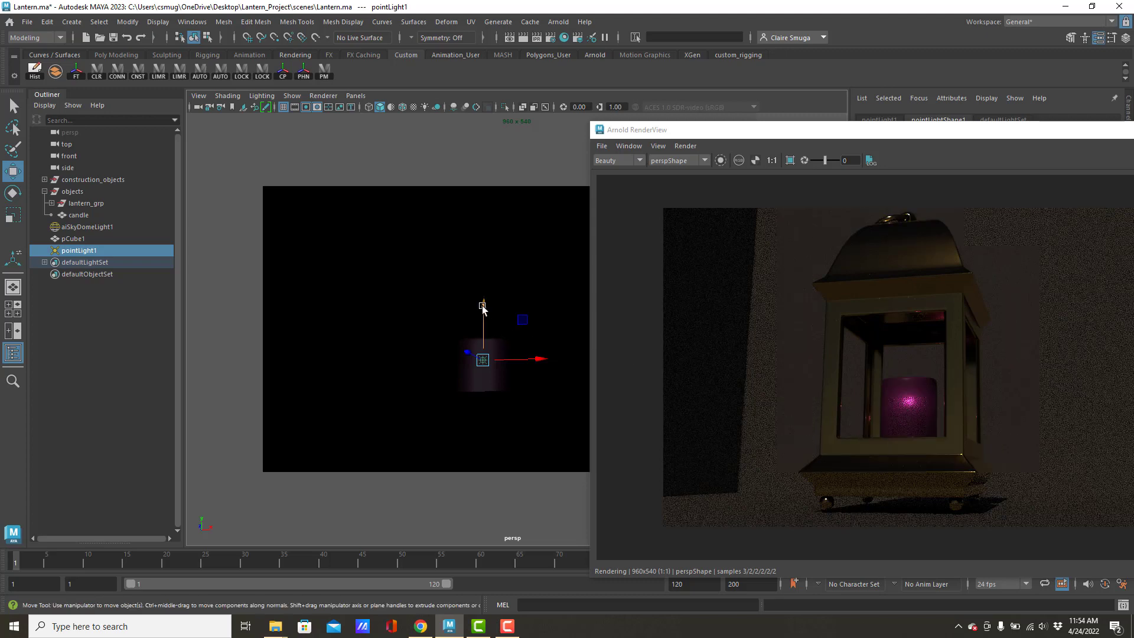
left_click_drag(484, 304, 486, 283)
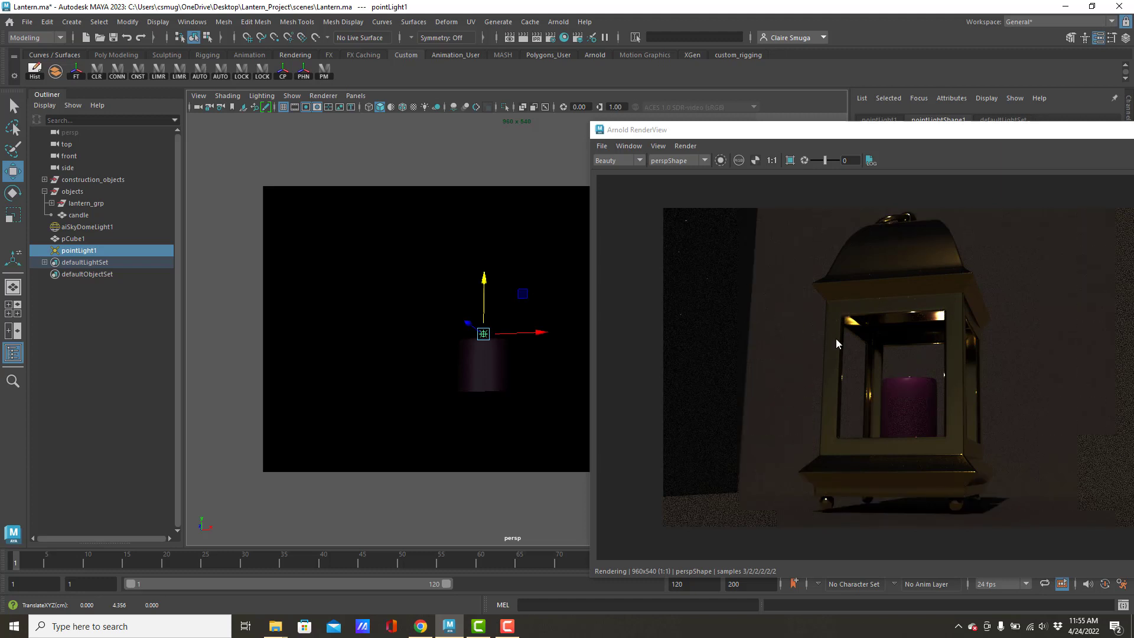
left_click_drag(941, 138, 464, 122)
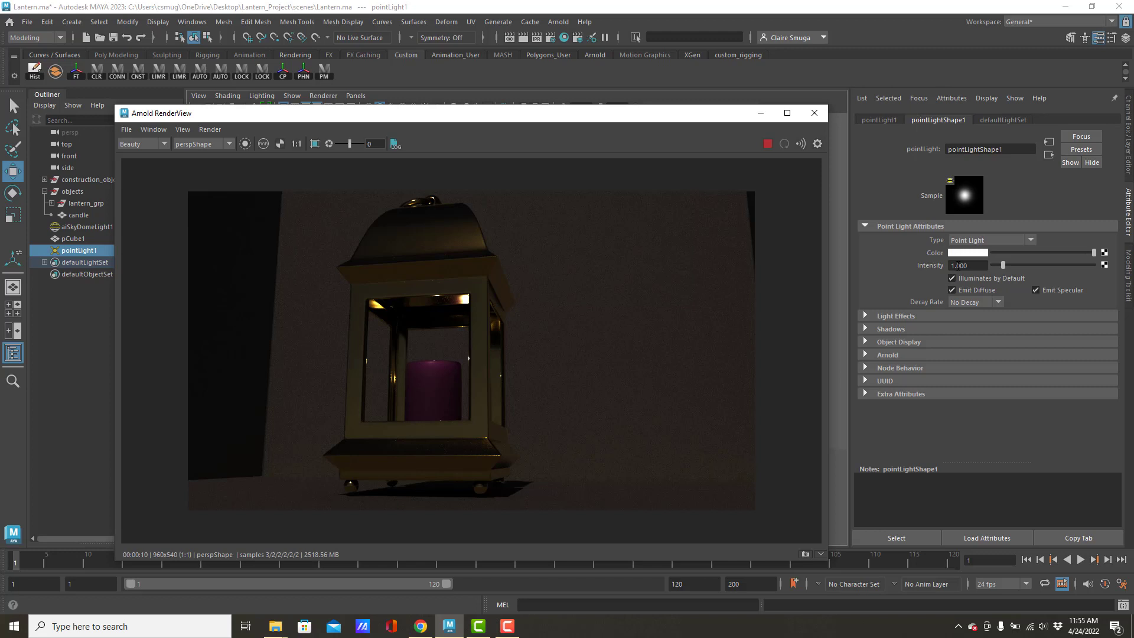
Set pointLight1's color to warm orange at HSV 30, 0.731, 1.0
left_click(968, 253)
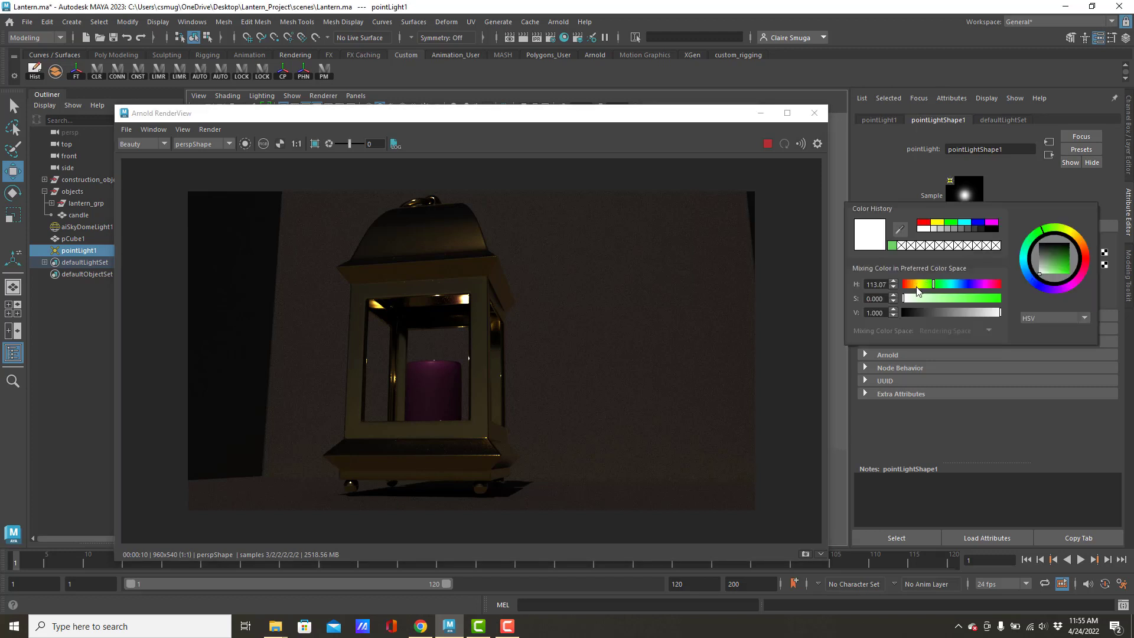
left_click(914, 286)
left_click_drag(913, 288, 914, 288)
left_click_drag(910, 301, 969, 299)
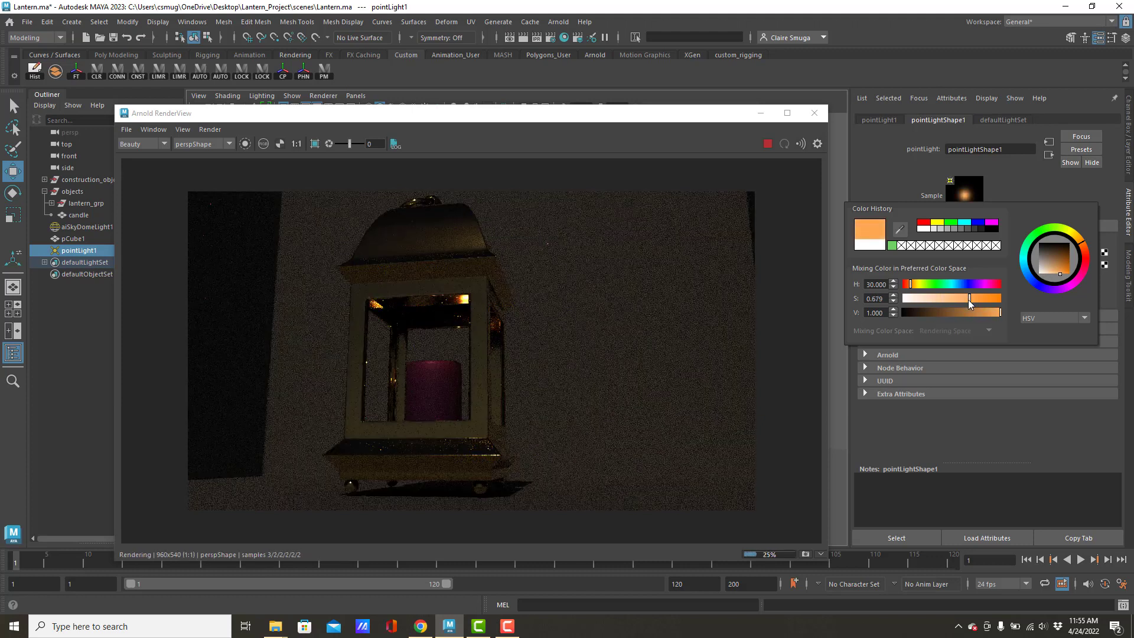
left_click(975, 300)
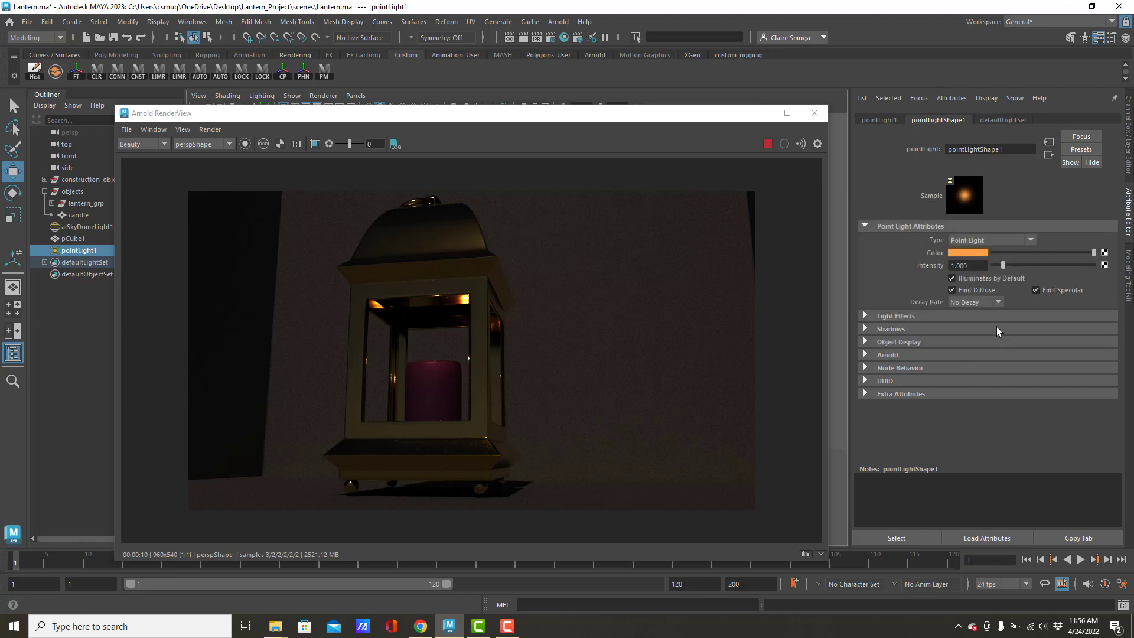
Set pointLight1's Intensity to 5, then to 10
left_click_drag(973, 264, 937, 267)
type("5")
key("Return")
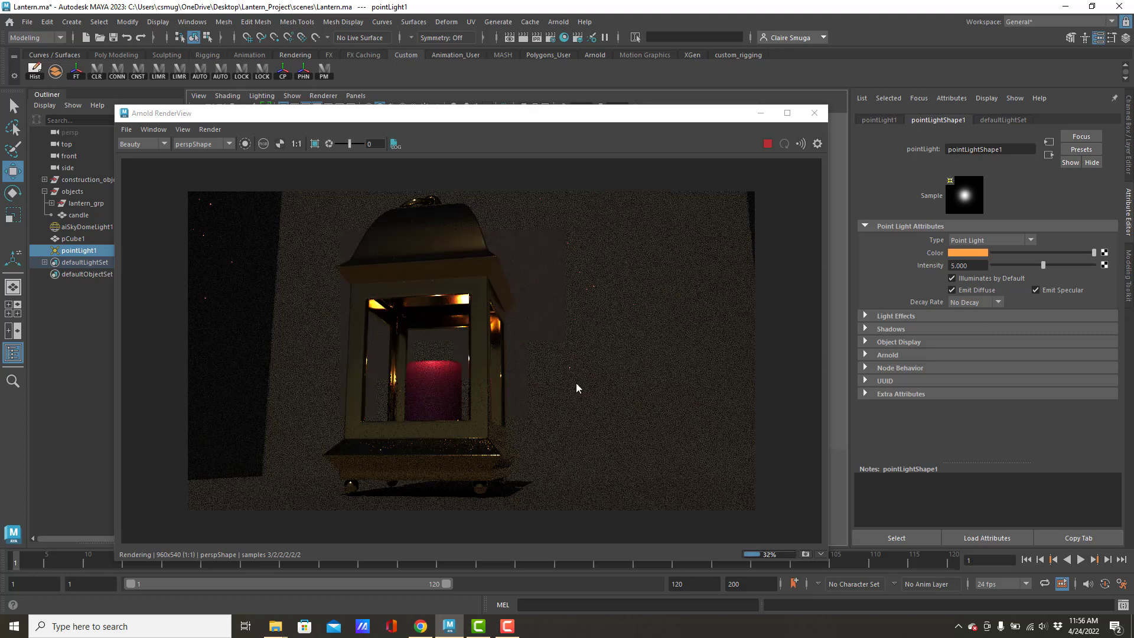
left_click_drag(981, 266, 941, 267)
type("10")
key("Return")
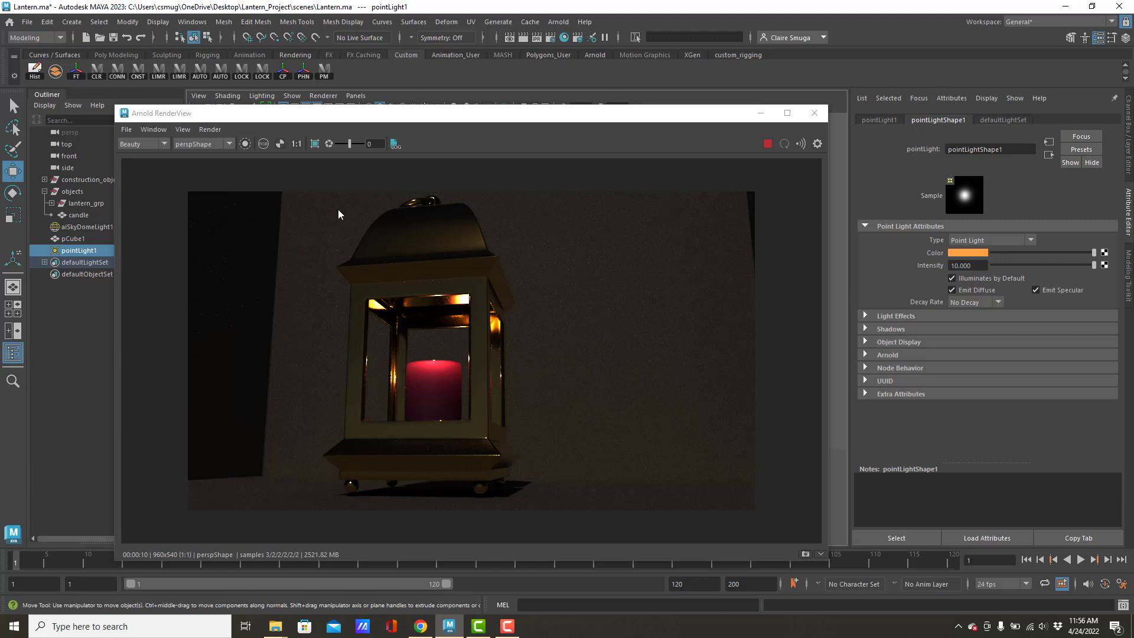
Select aiSkyDomeLight1 and try intensity values 2 and 0.5
left_click(83, 227)
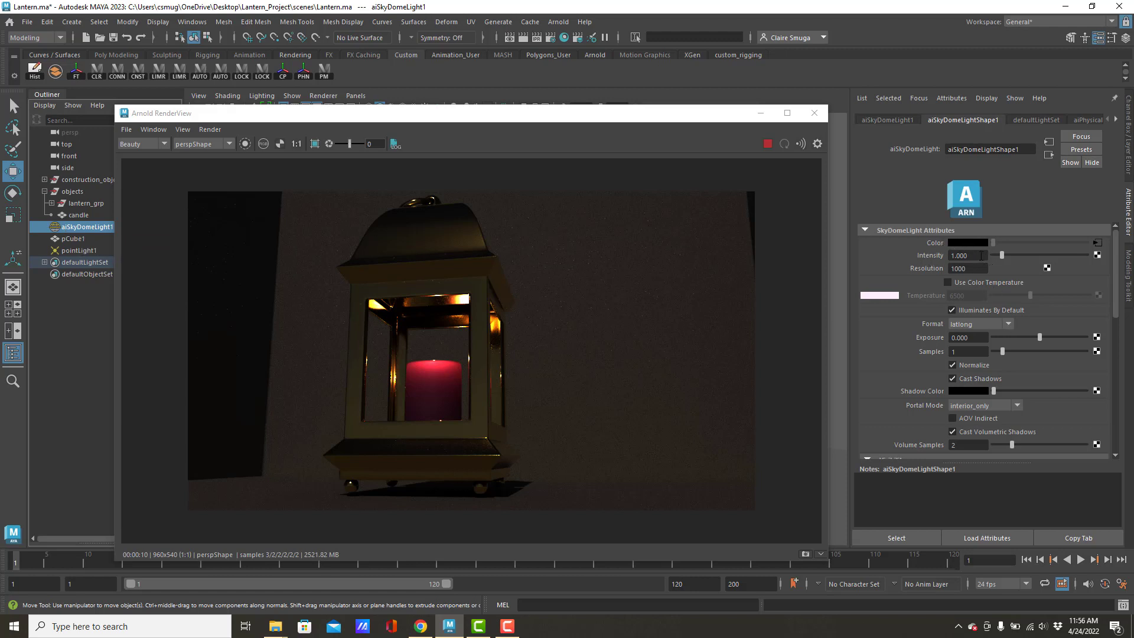
left_click_drag(981, 256, 938, 257)
type("2")
key("Return")
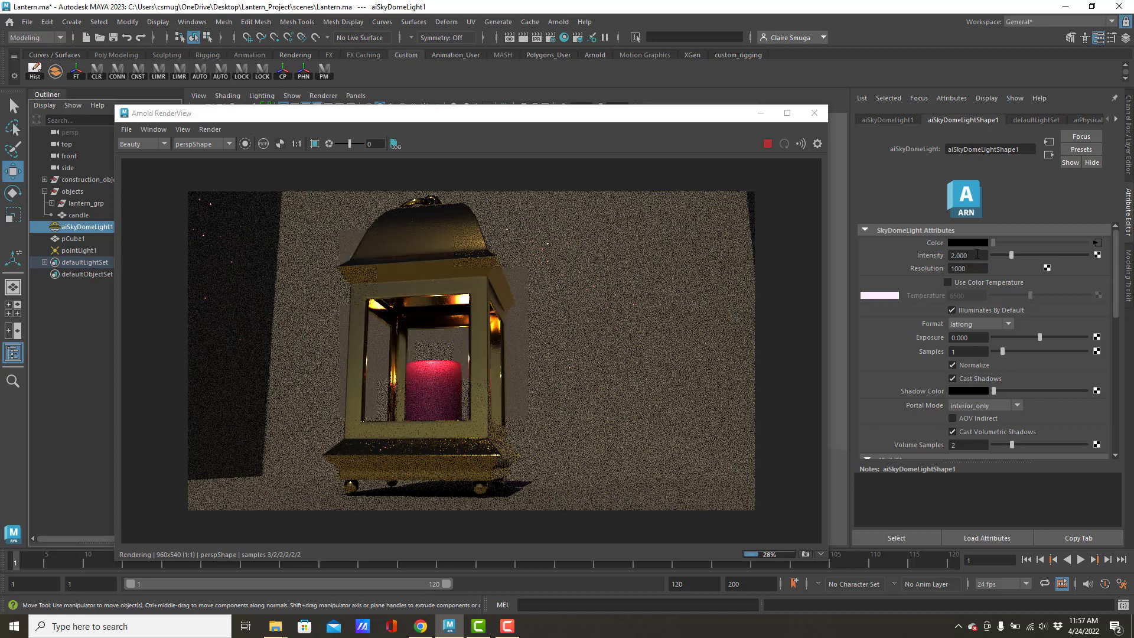
left_click_drag(977, 254, 943, 263)
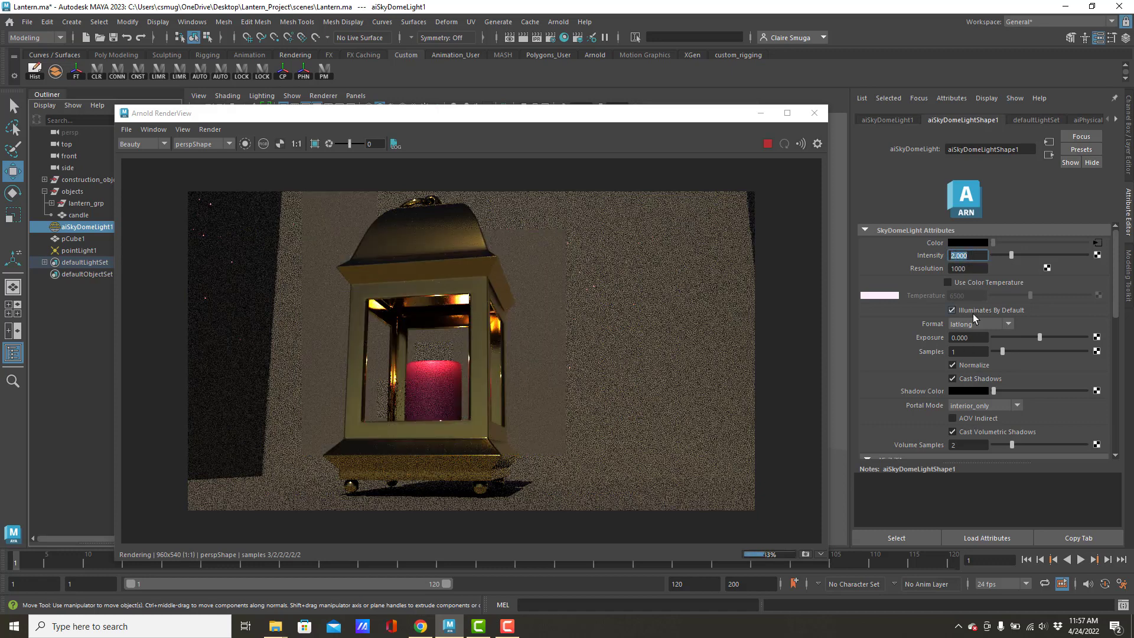
type(".5")
key("Return")
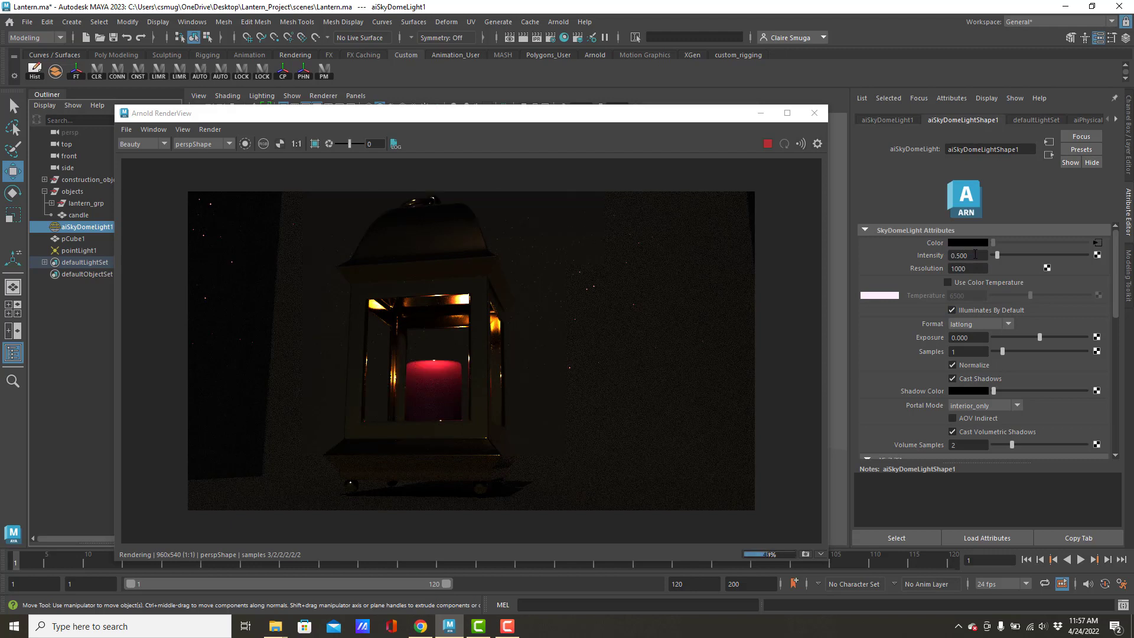
Try sky dome intensity 5, then settle on 0.75
left_click_drag(975, 254, 949, 255)
type("5")
key("Return")
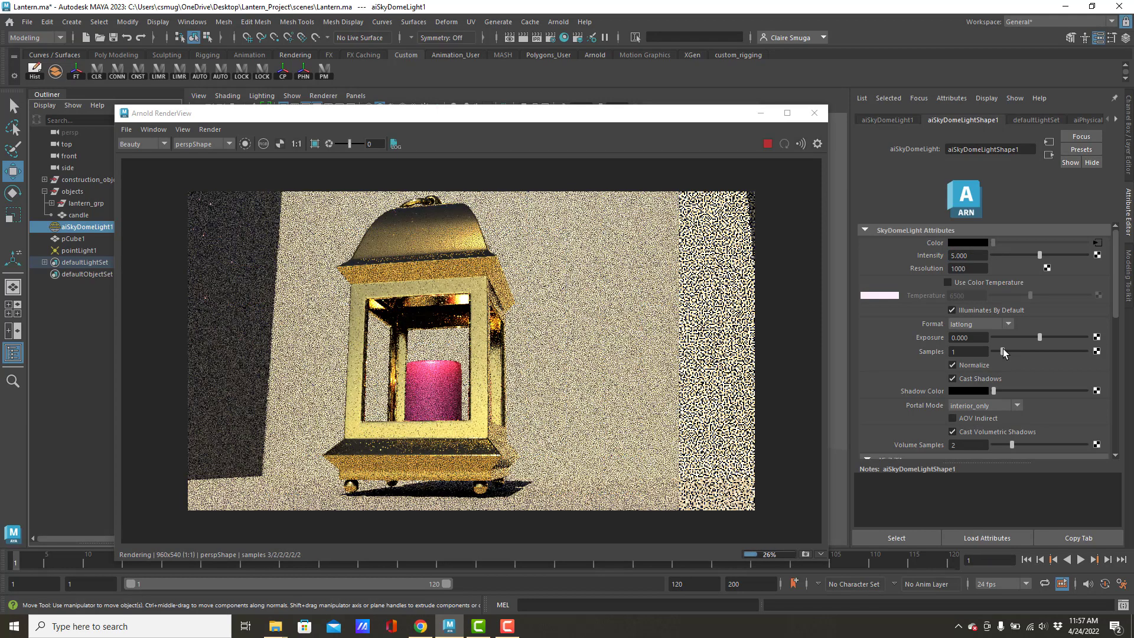
left_click_drag(975, 249, 930, 253)
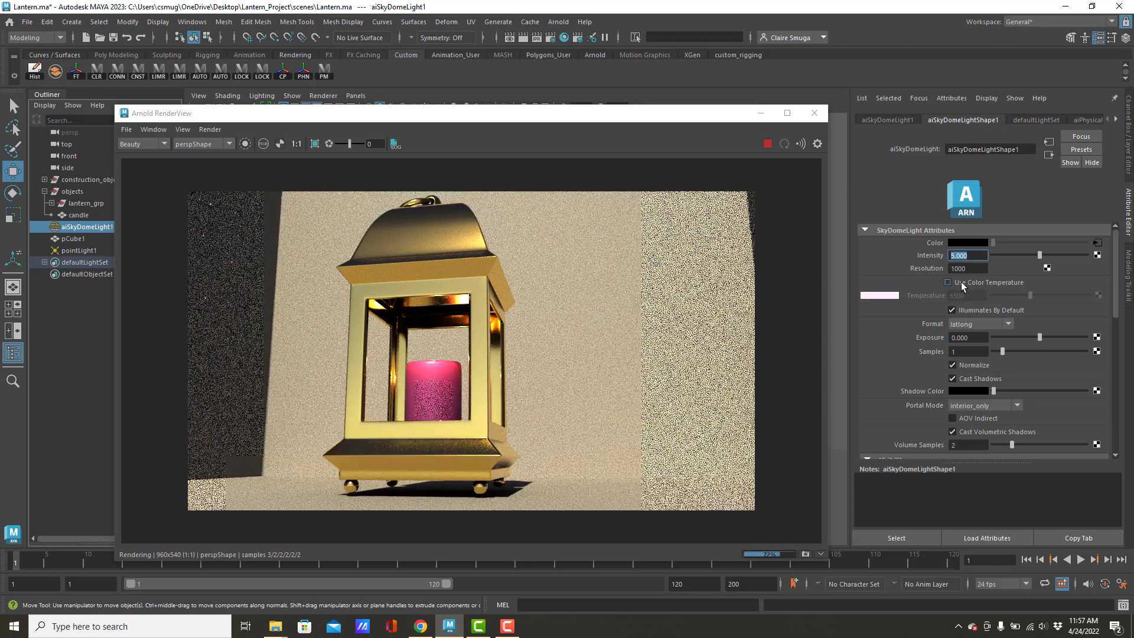
type(".75")
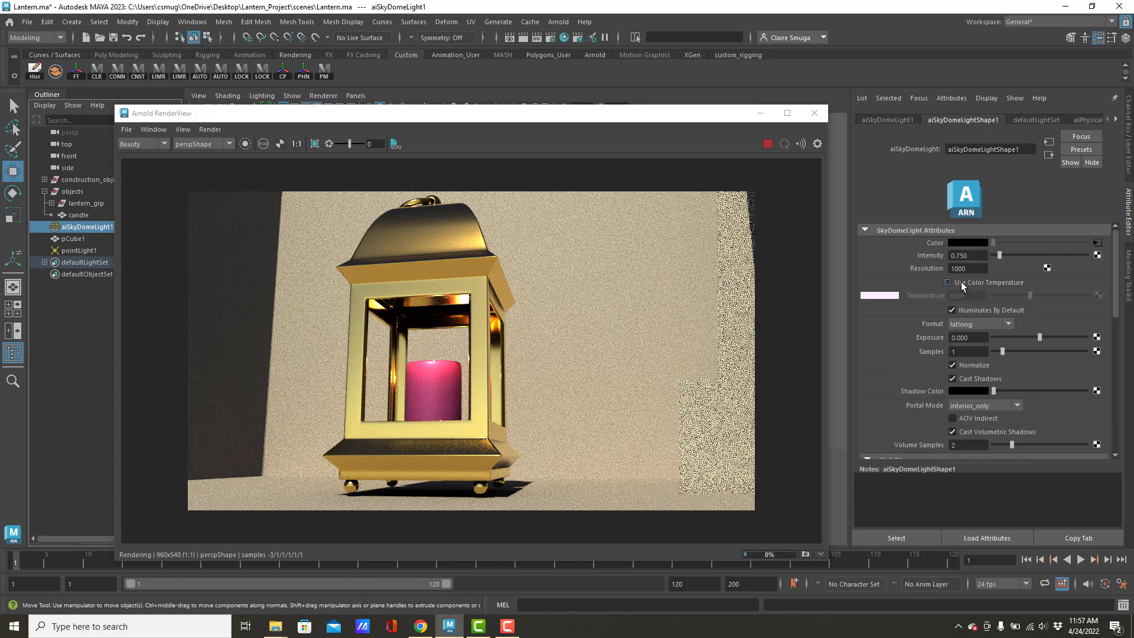
key("Return")
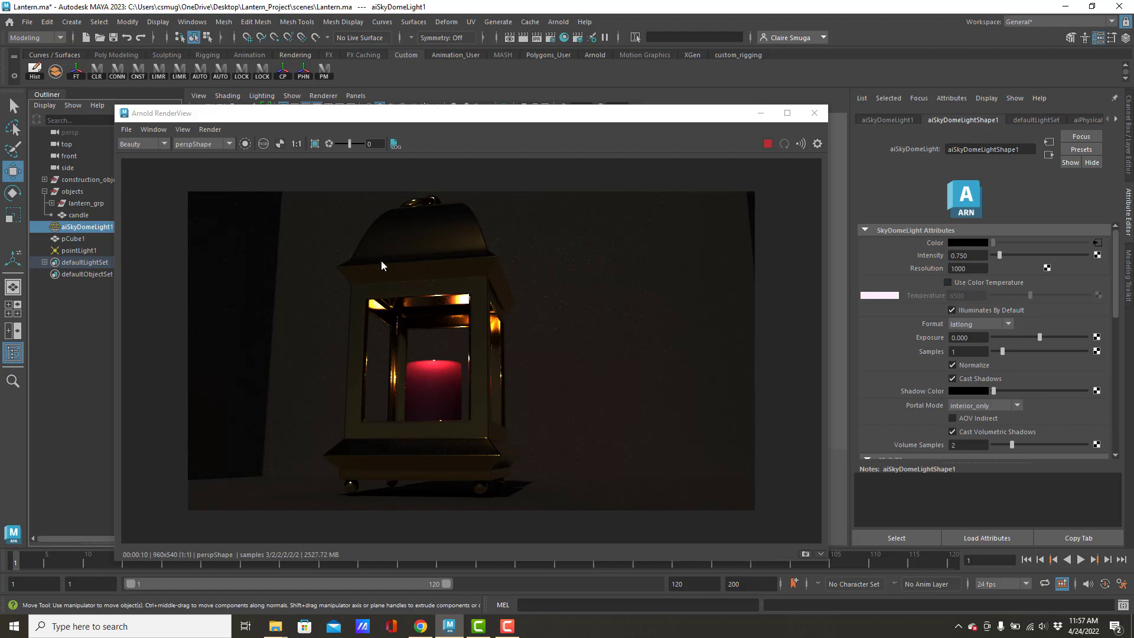
Select pointLight1 in the Outliner and nudge the RenderView window aside
left_click(78, 251)
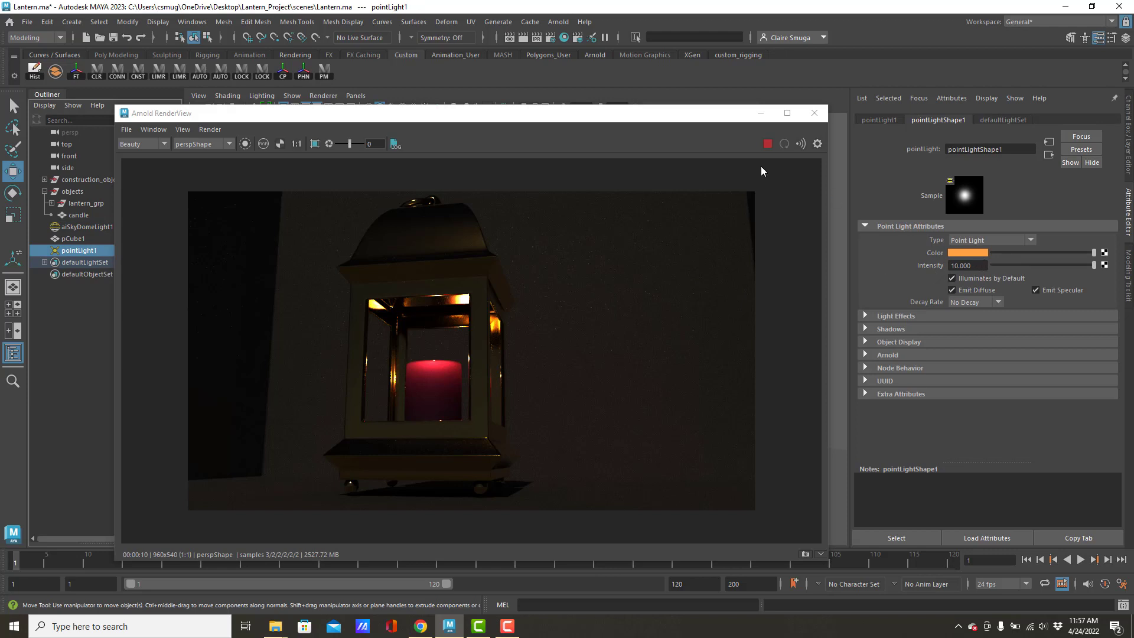
left_click_drag(571, 114, 618, 92)
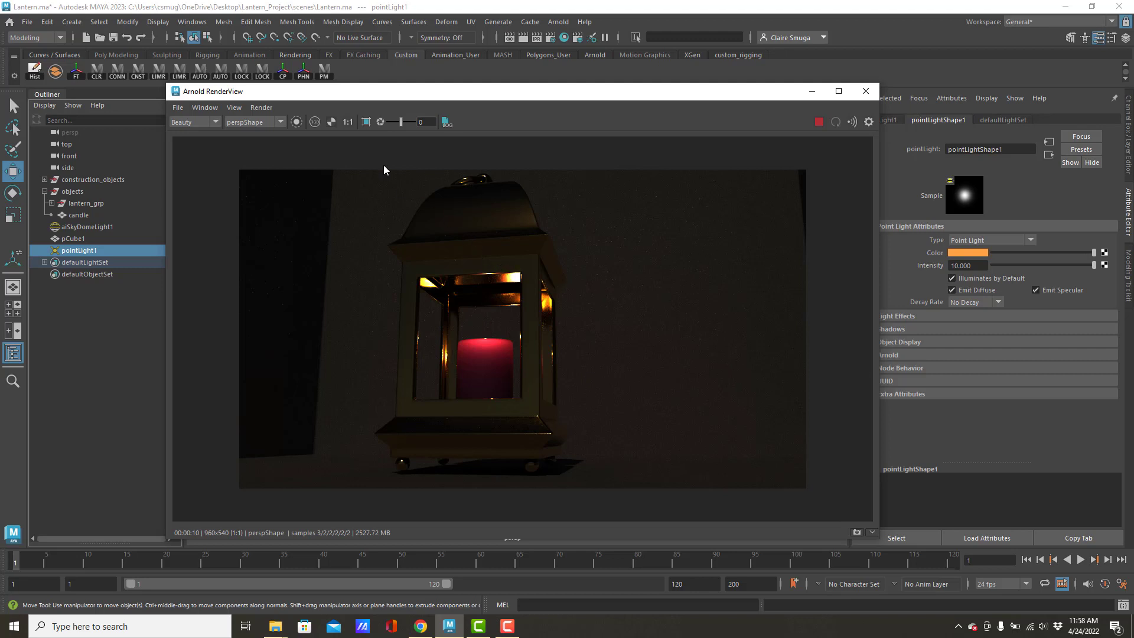
Open Render Settings from Windows > Rendering Editors
left_click(197, 25)
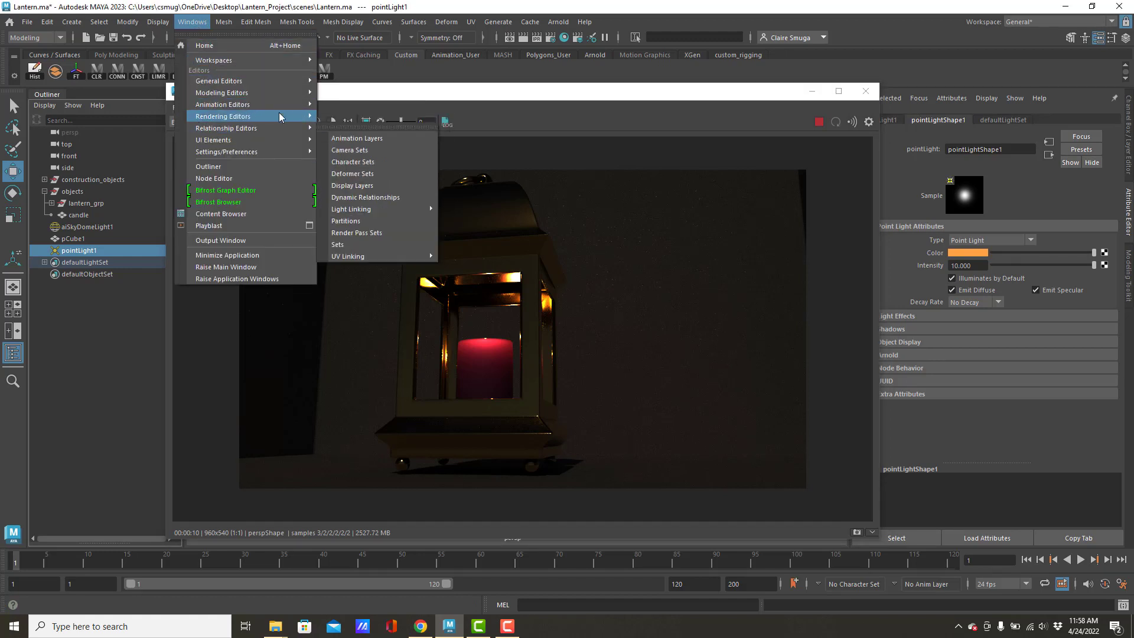
mouse_move(266, 116)
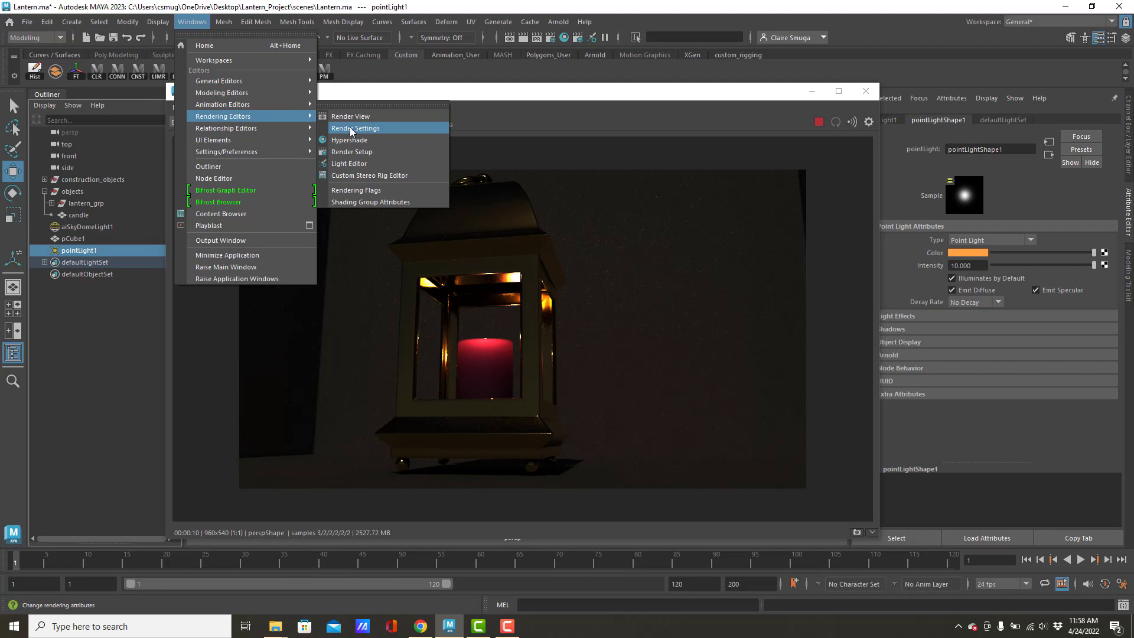
left_click(352, 128)
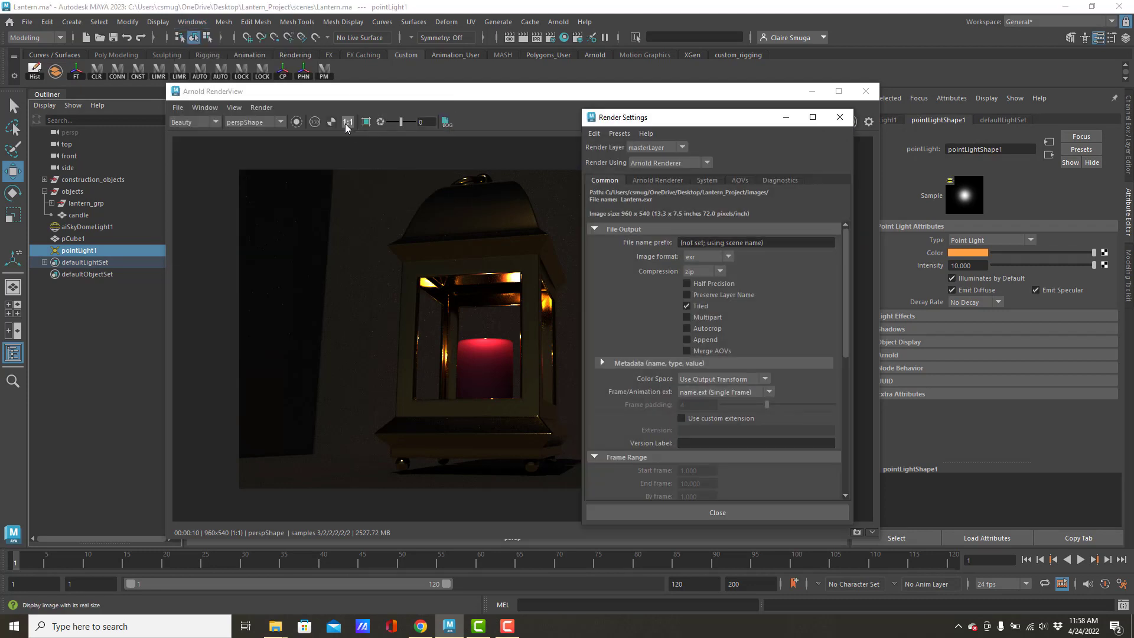
Move Render Settings right and collapse File Output, Frame Range and Renderable Cameras to expose Image Size
left_click_drag(696, 122, 903, 84)
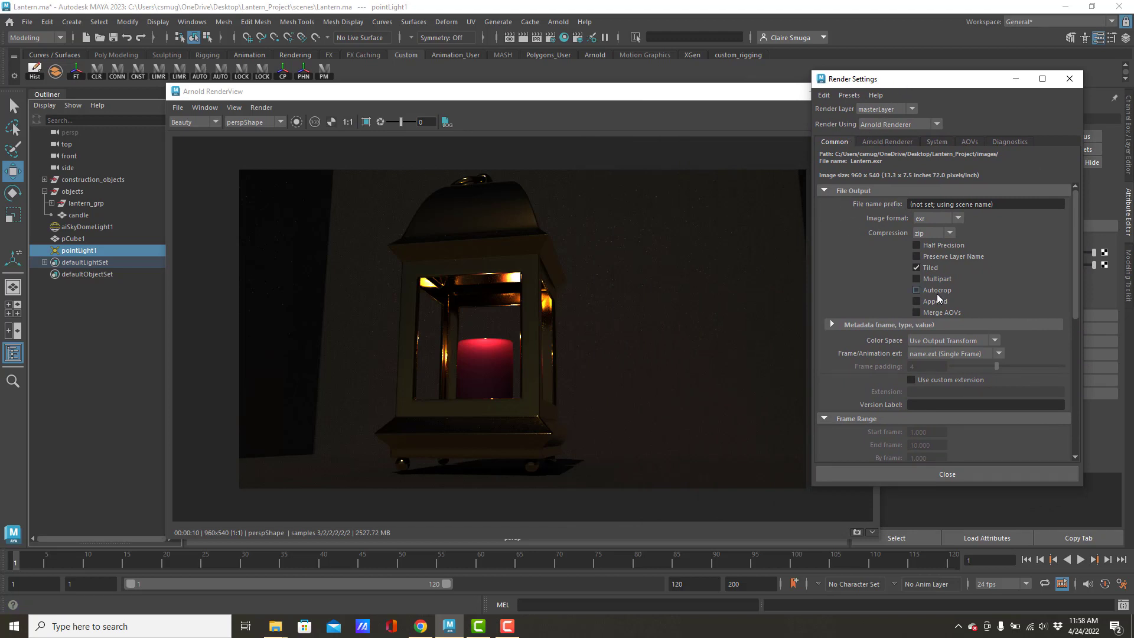
left_click(825, 191)
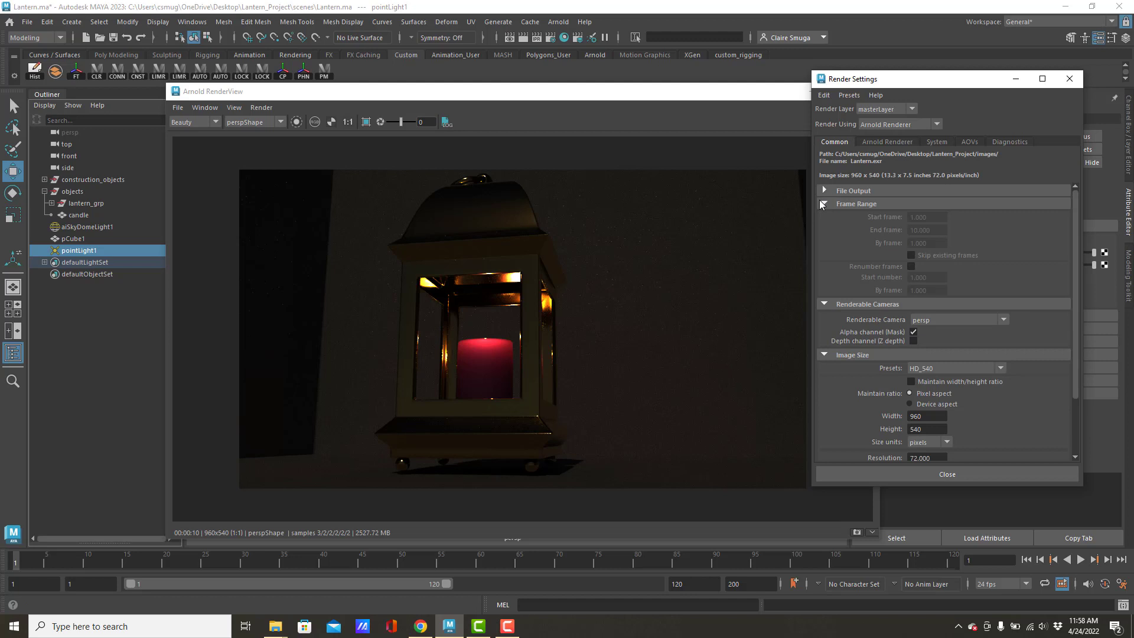
left_click(824, 203)
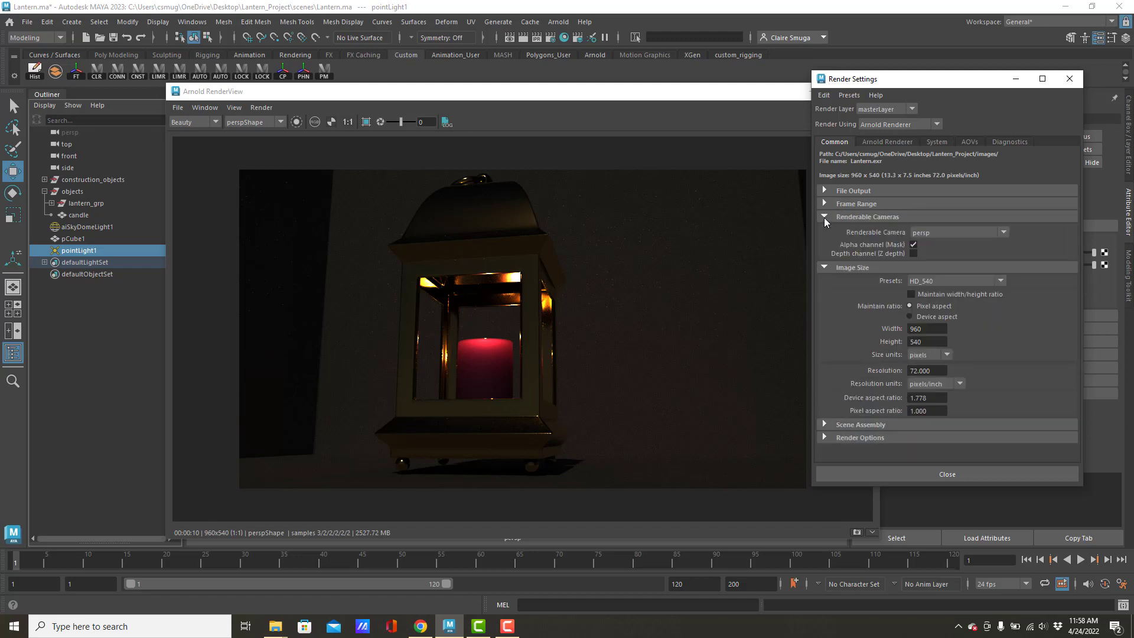
left_click(824, 216)
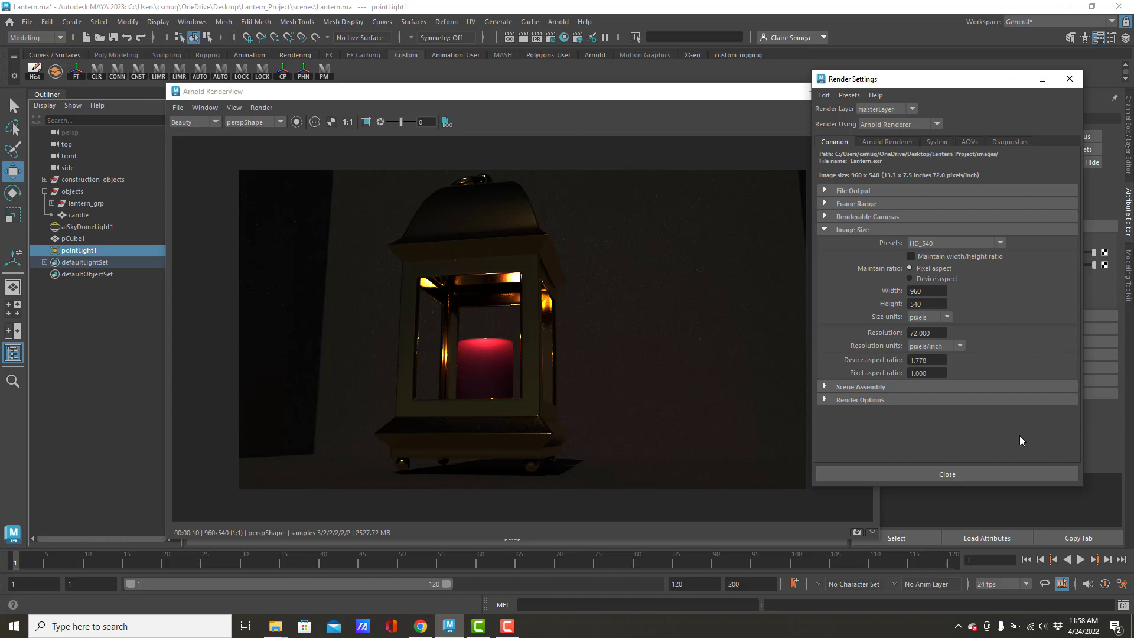
Review the image size presets, keep HD_540, and switch to the Arnold Renderer tab
left_click(1000, 242)
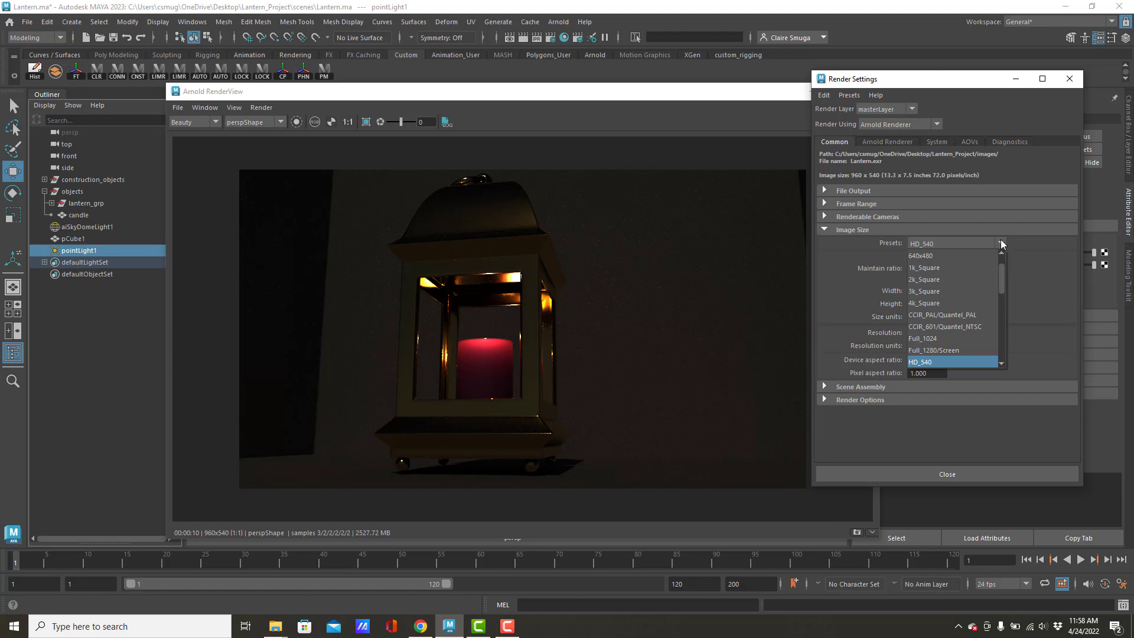
scroll(961, 339, "down", 1)
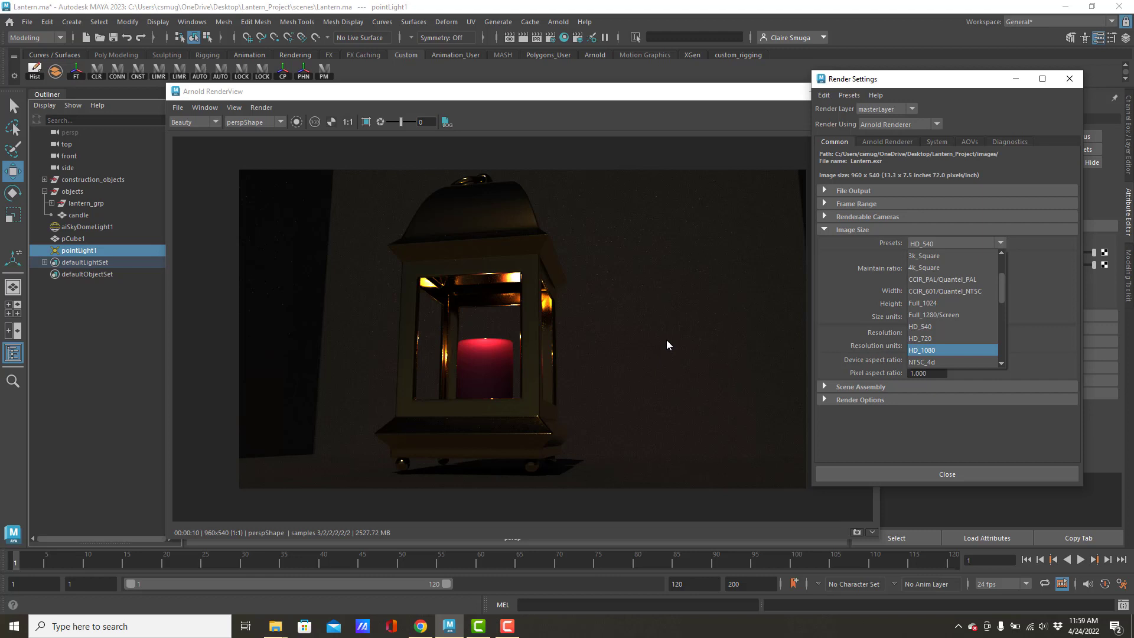
scroll(985, 343, "down", 1)
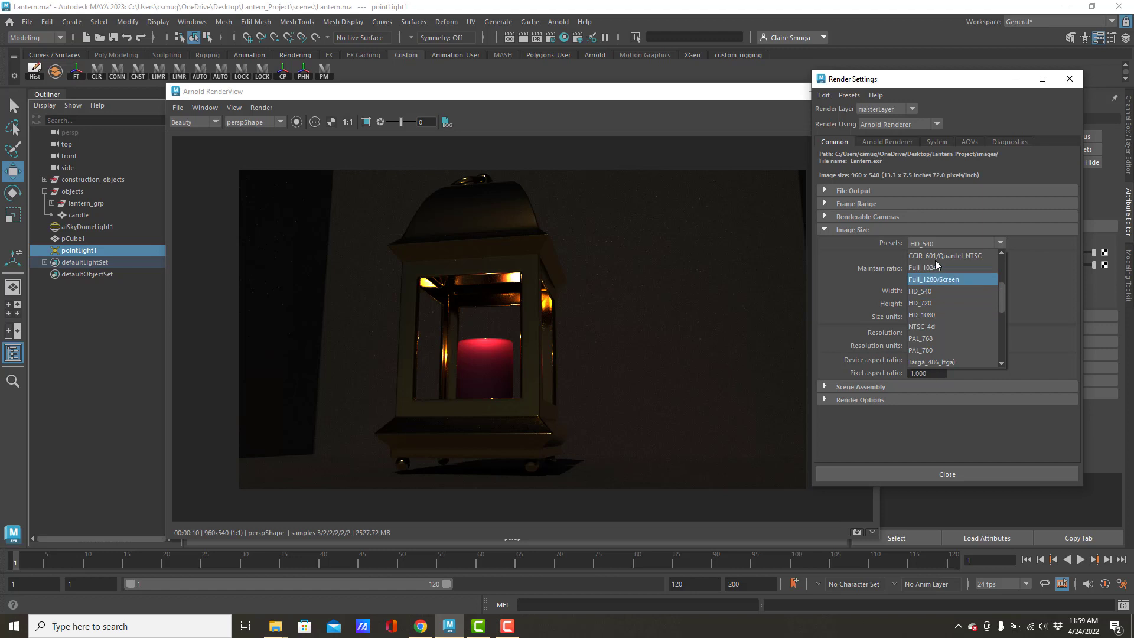
left_click(883, 142)
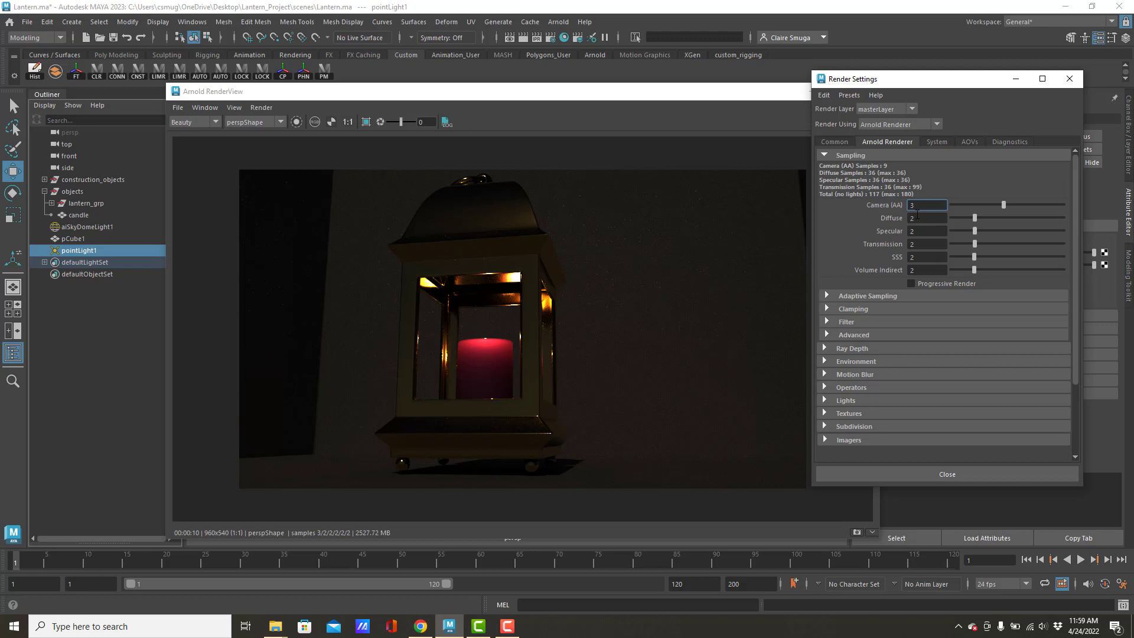
Assign a new aiAtmosphereVolume as the Atmosphere in the Arnold Environment settings
left_click(825, 362)
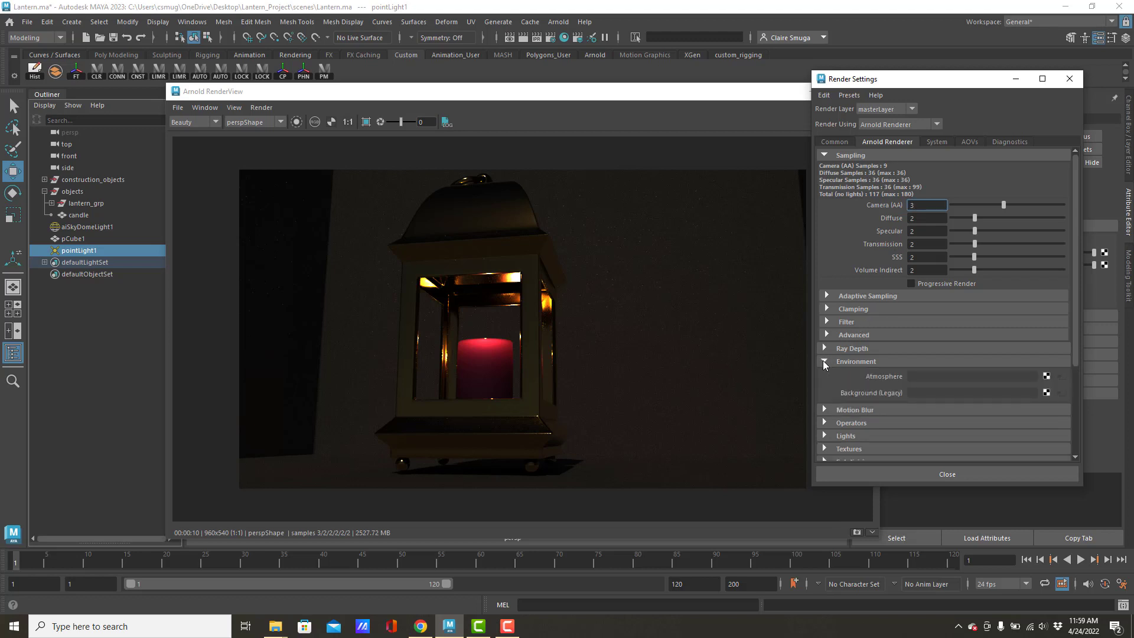
left_click(1047, 376)
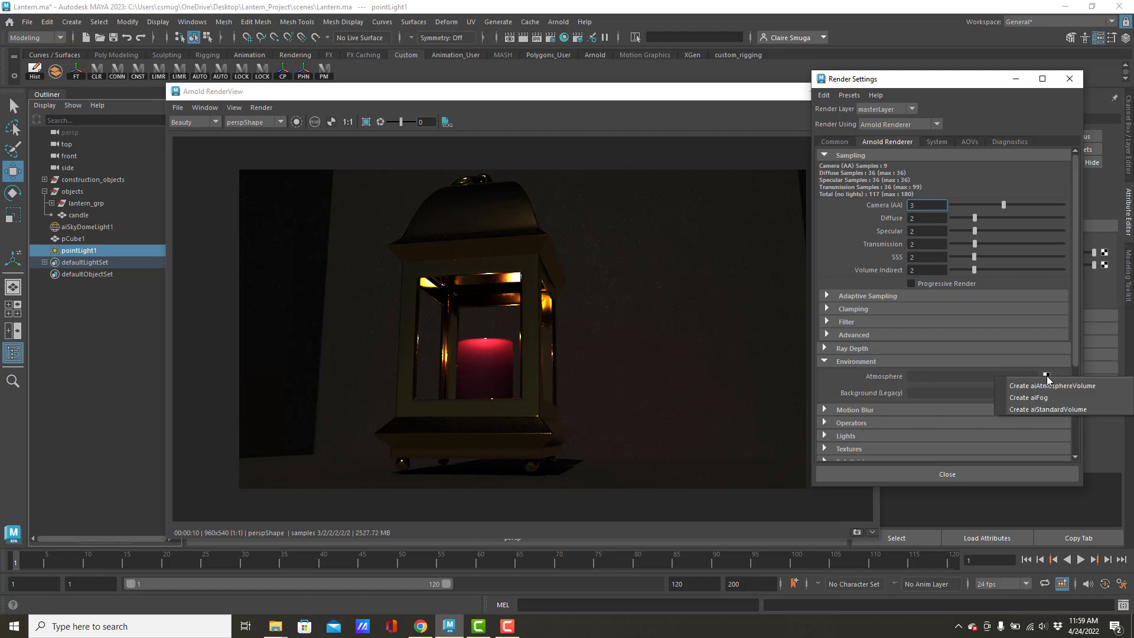
left_click(1097, 385)
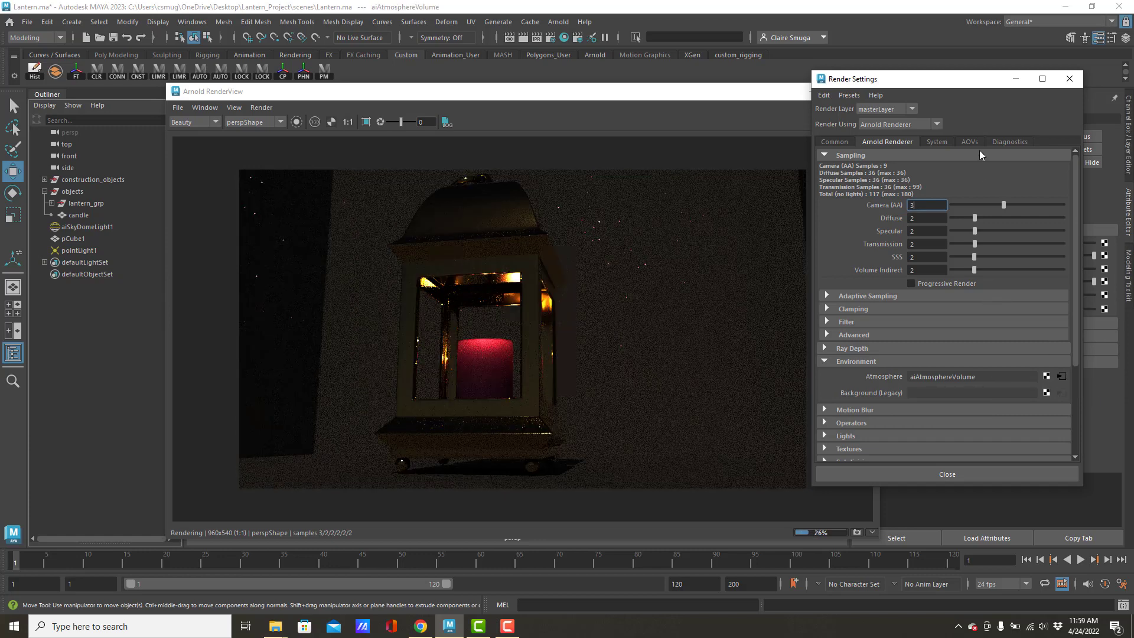
Set the aiAtmosphereVolume Density to about 0.083 and bring the Arnold RenderView forward
left_click_drag(960, 82, 228, 57)
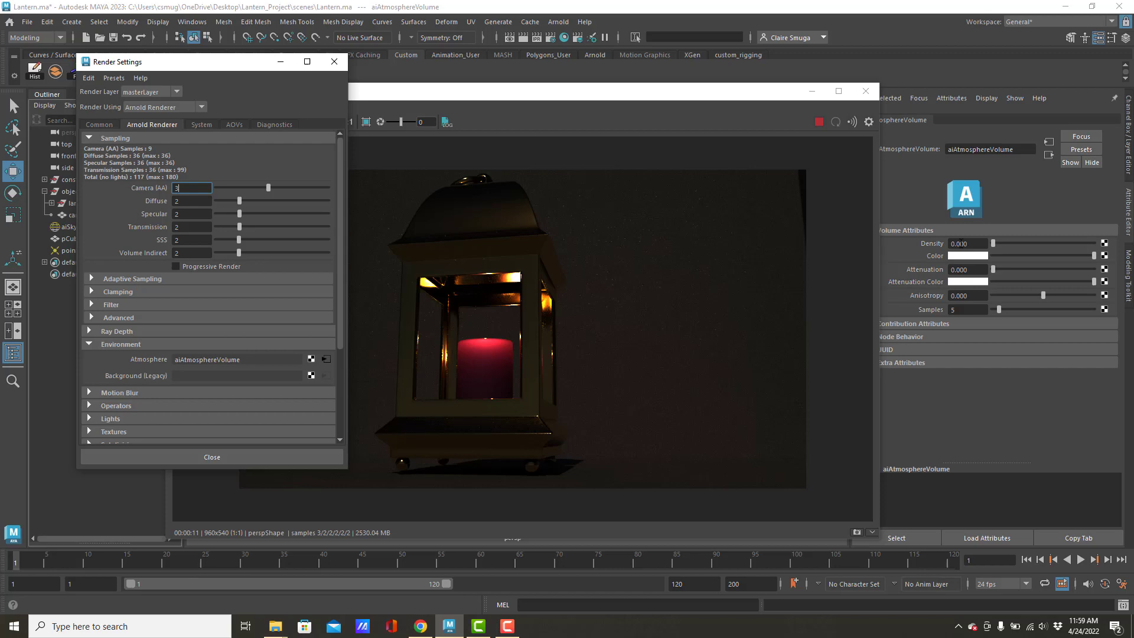
left_click_drag(994, 244, 1002, 247)
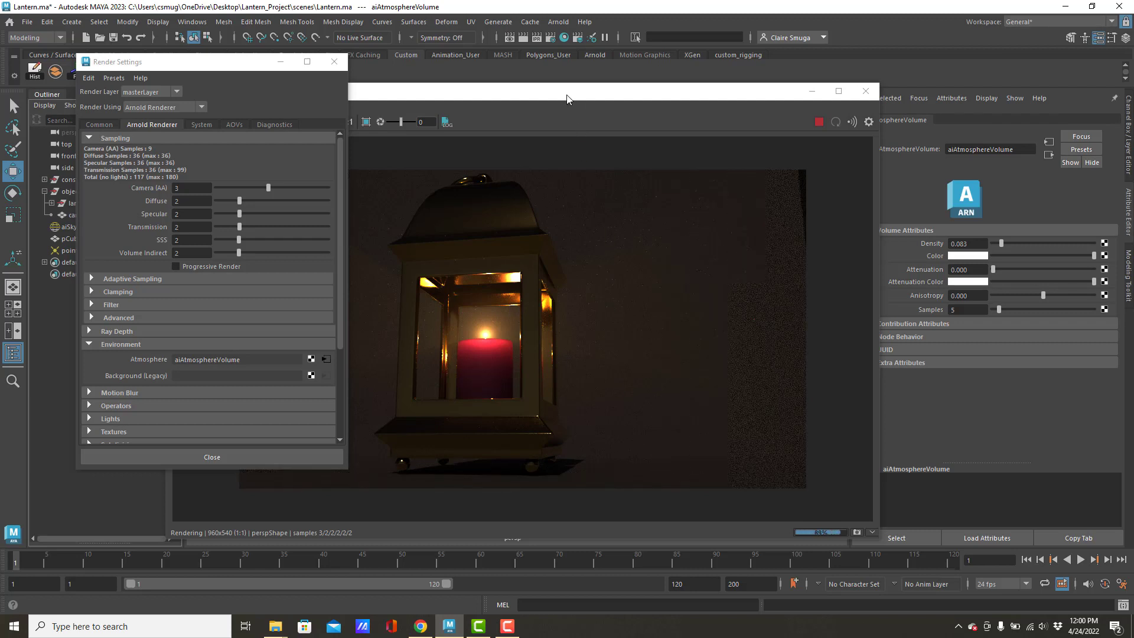
left_click_drag(566, 98, 704, 99)
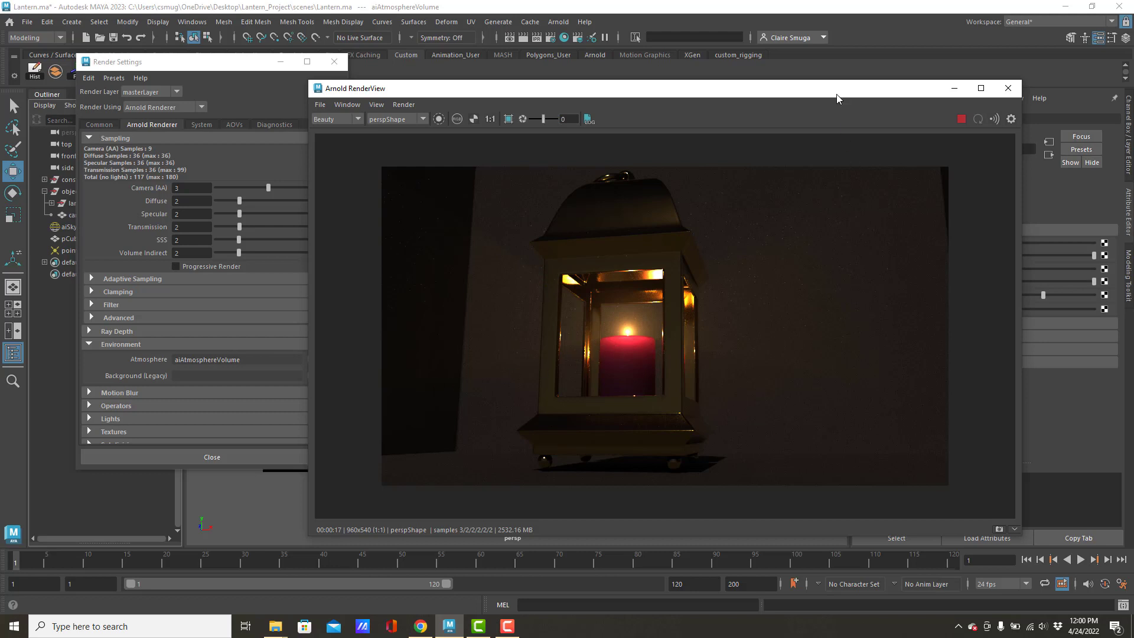
Try atmosphere Density 0.627, then lower it through 0.337 to roughly 0.18
left_click_drag(836, 94, 724, 100)
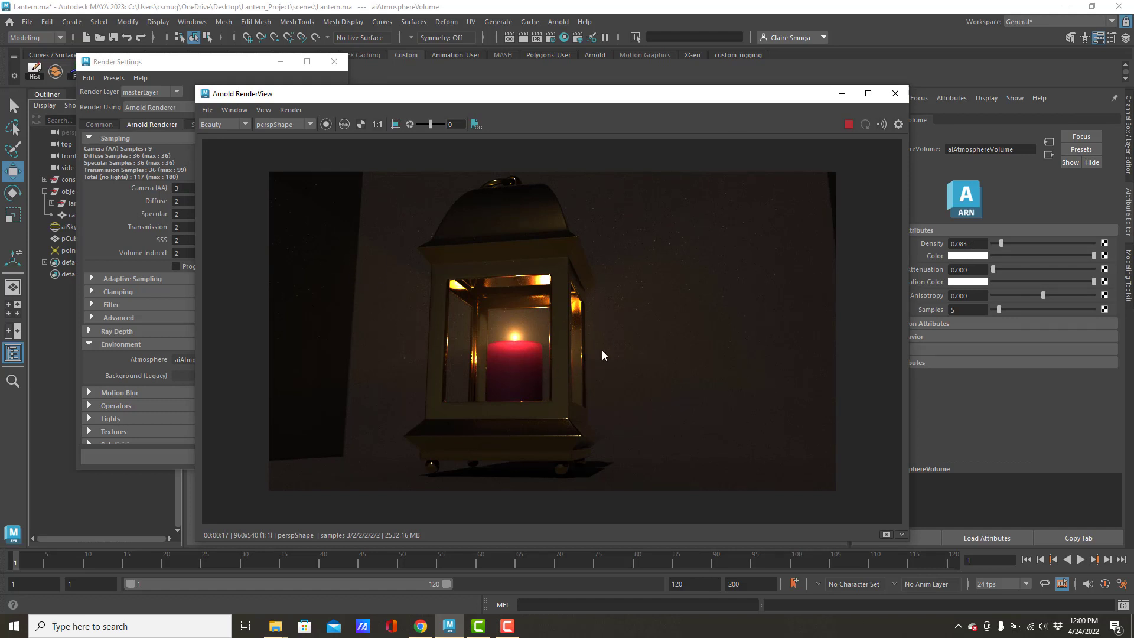
left_click_drag(1000, 242, 1054, 243)
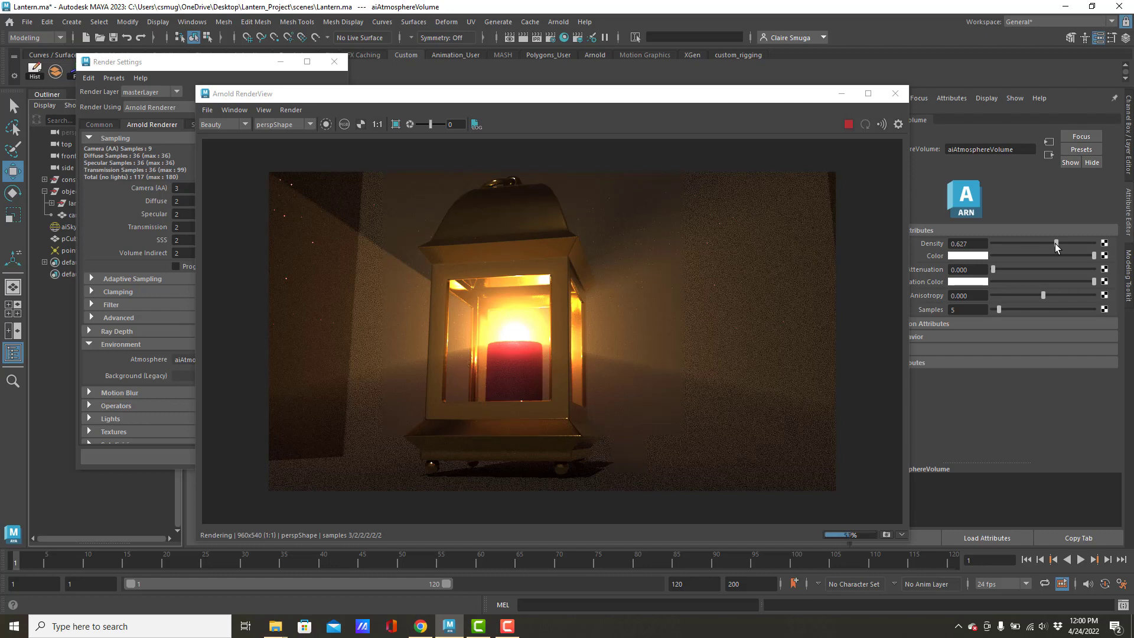
left_click_drag(1055, 244, 1022, 247)
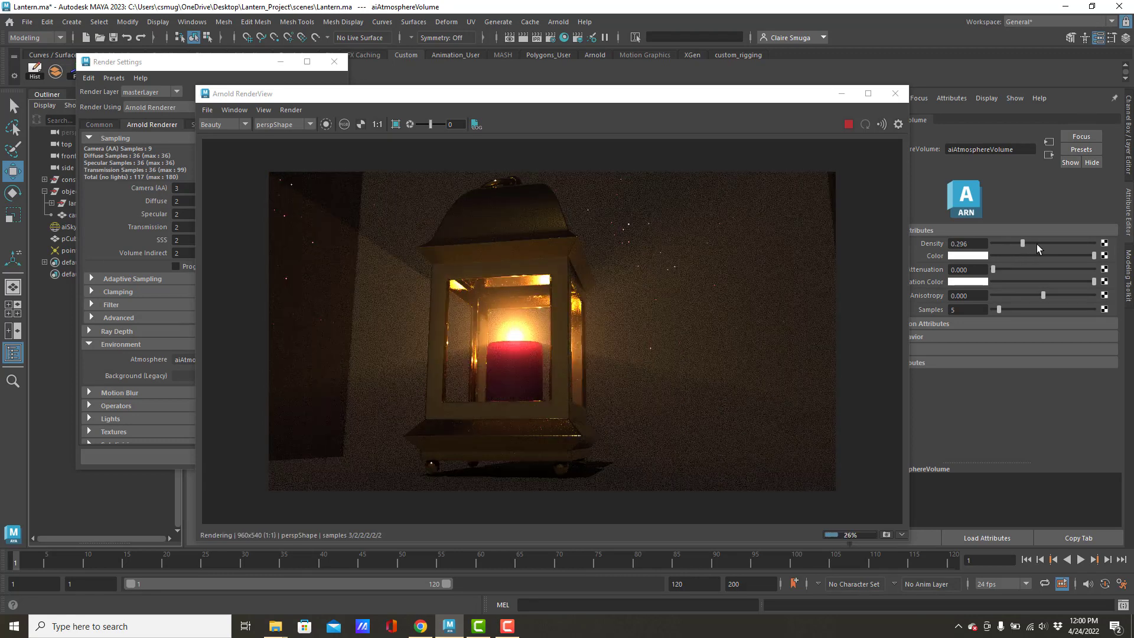
left_click_drag(1025, 242, 1011, 242)
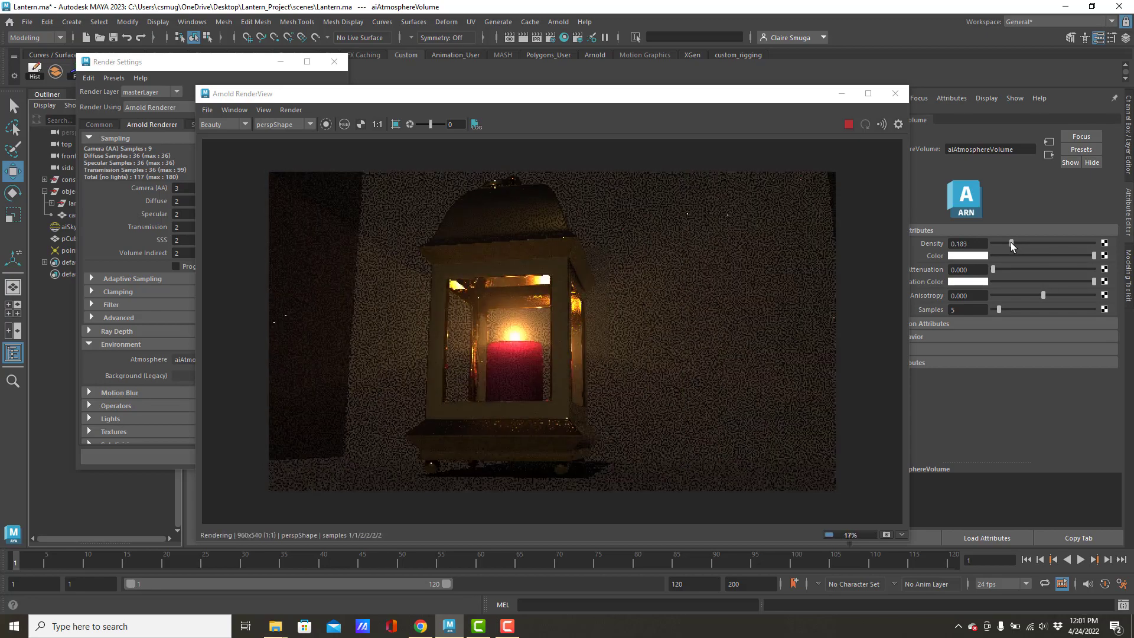